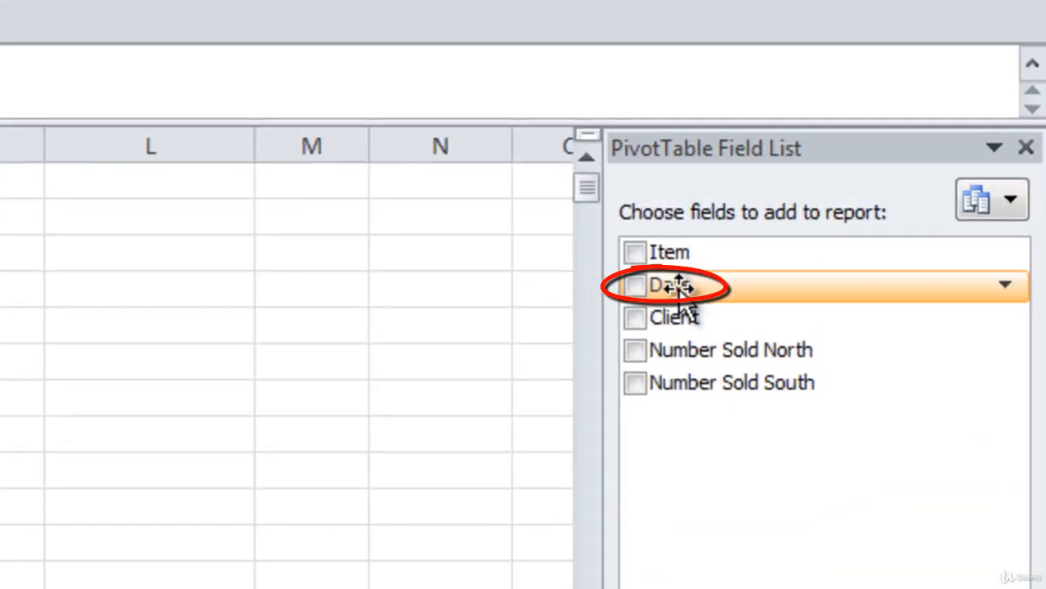
# Add the Date field to the pivot table's row labels.
pyautogui.moveTo(678, 288); pyautogui.dragTo(838, 510)
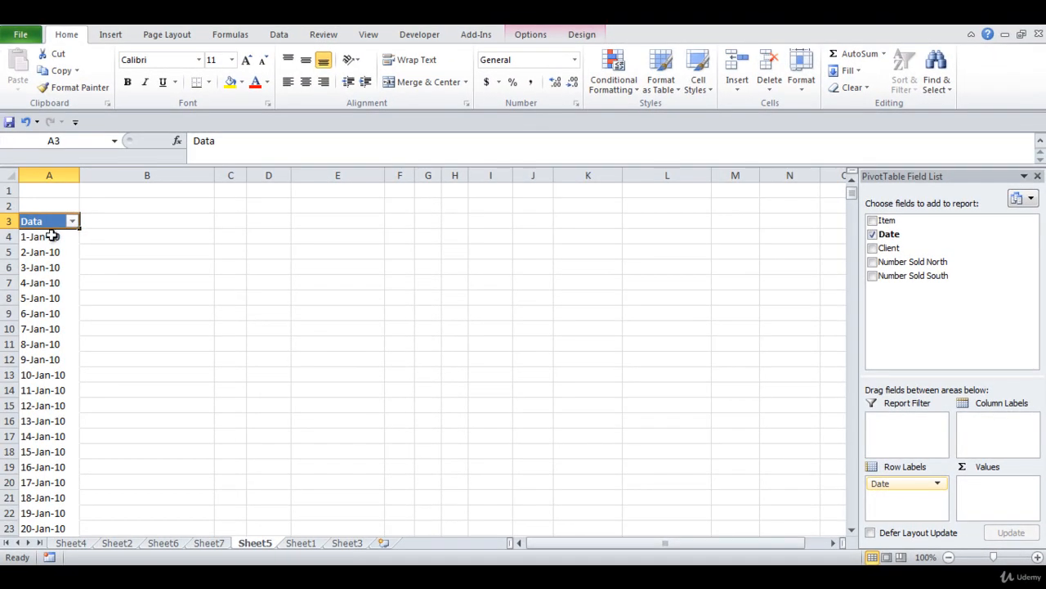
pyautogui.click(37, 236)
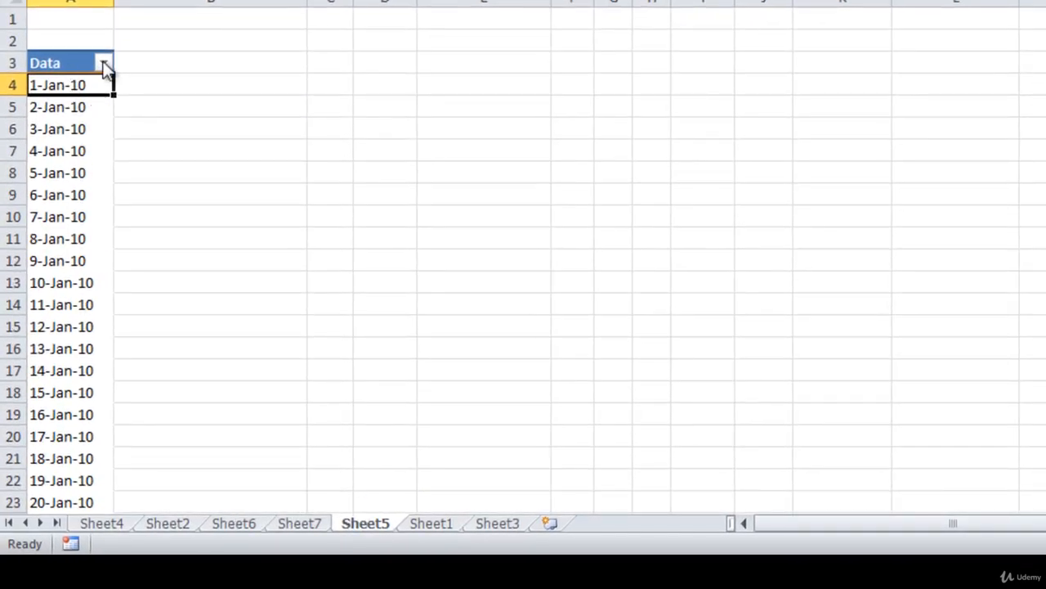
# Examine the date filter options available for the pivot table's date rows.
pyautogui.click(103, 63)
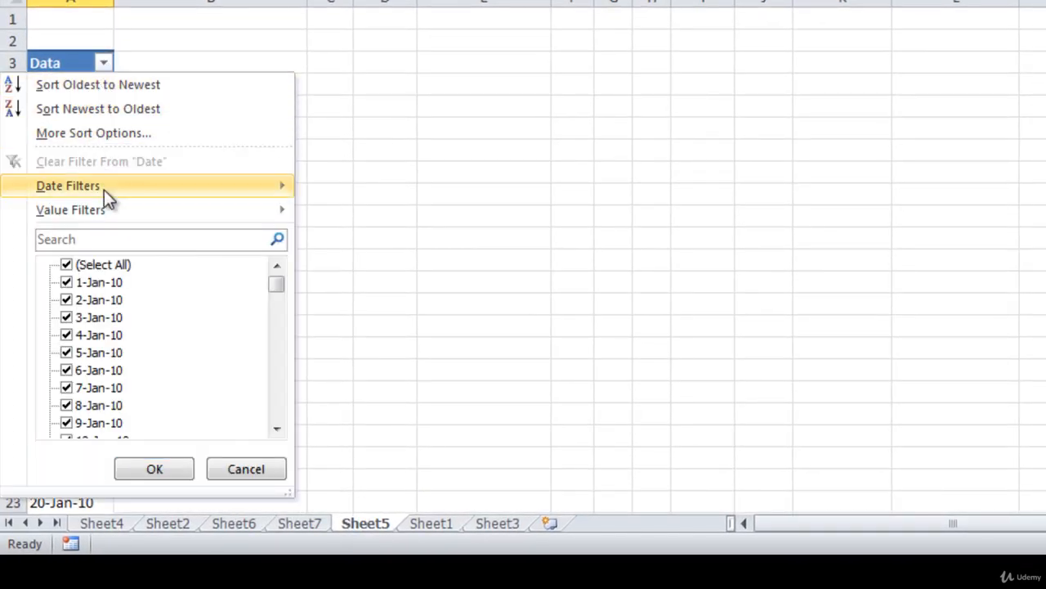
pyautogui.moveTo(103, 190)
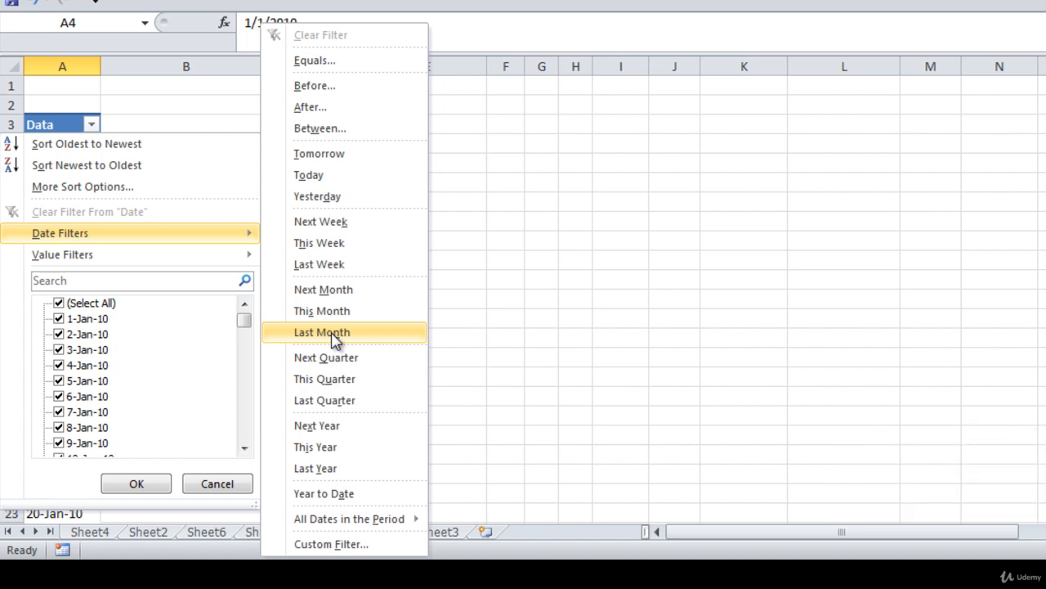
pyautogui.click(66, 126)
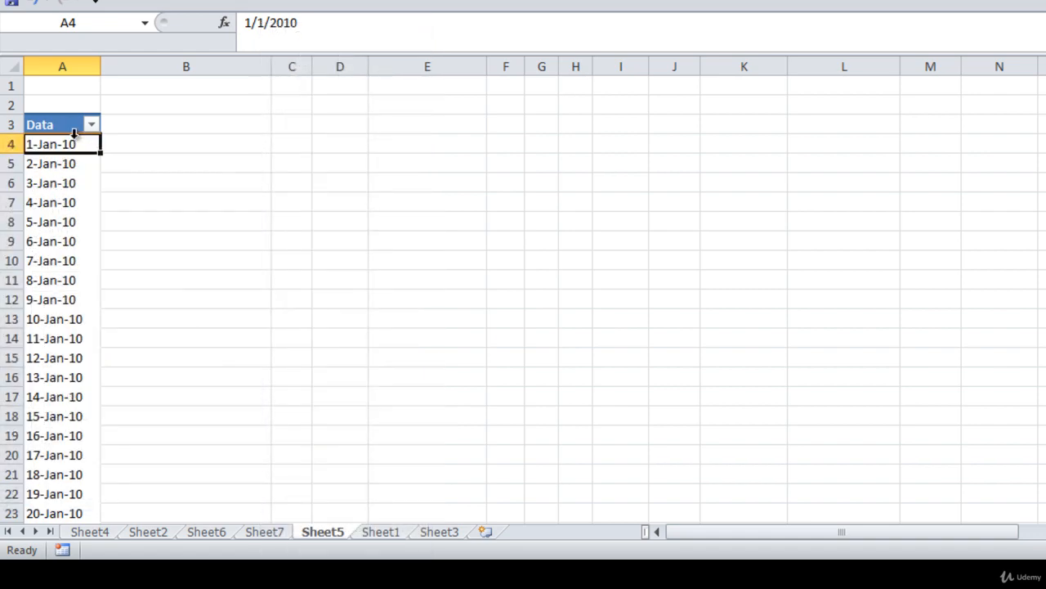
pyautogui.click(63, 164)
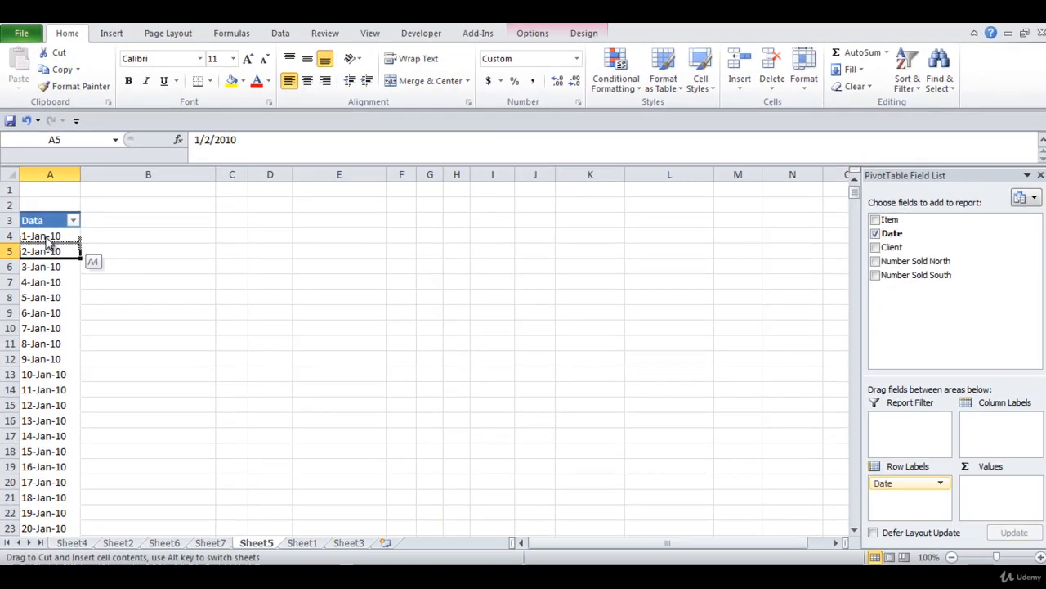
# Group the pivot table's dates by Months, starting at 1/1/2010 and ending at 4/15/2013.
pyautogui.click(47, 184)
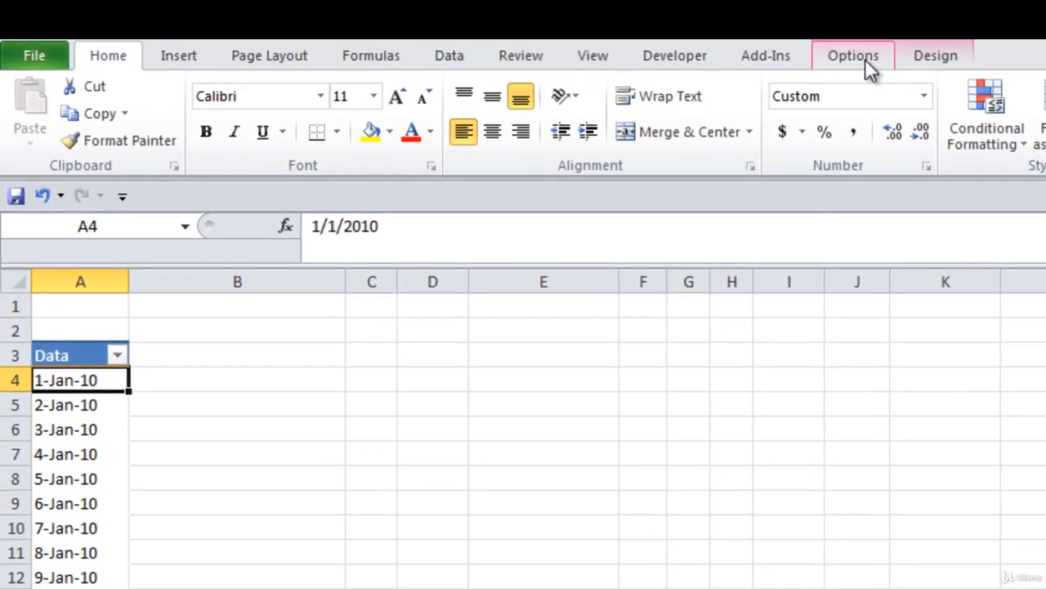
pyautogui.click(533, 35)
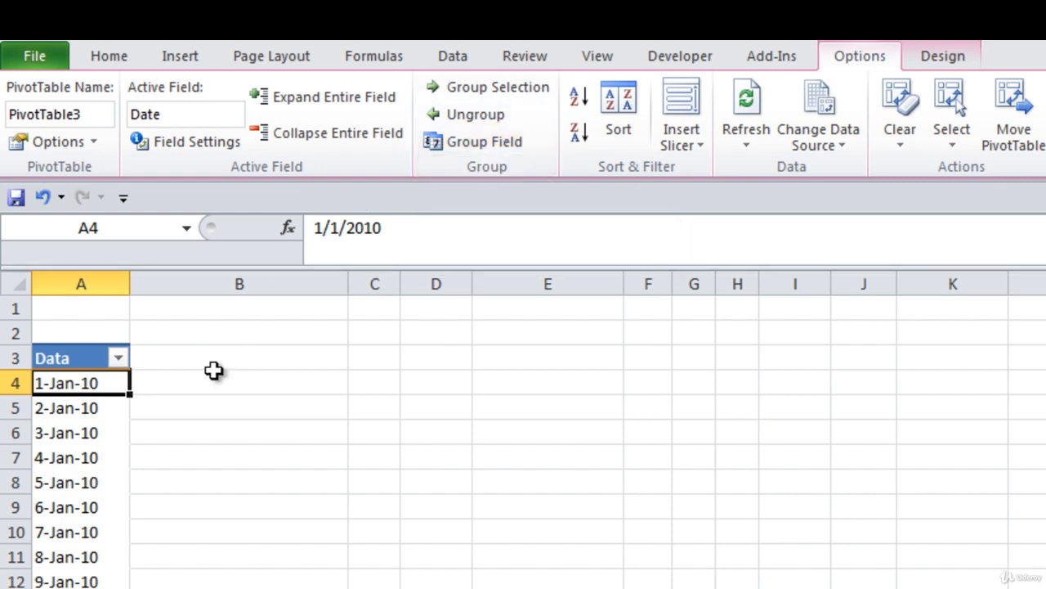
pyautogui.click(75, 358)
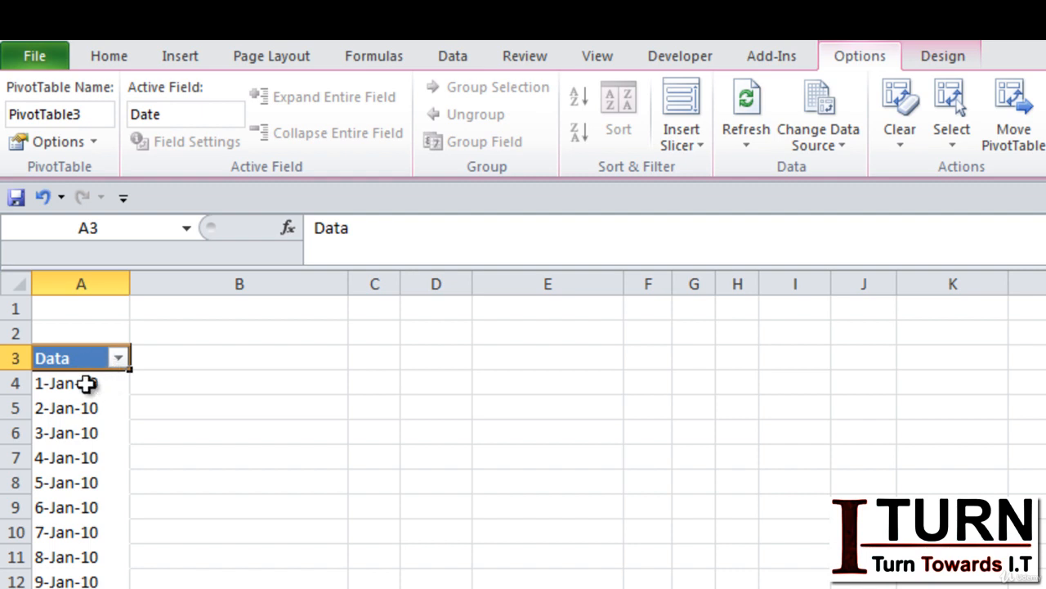
pyautogui.click(83, 382)
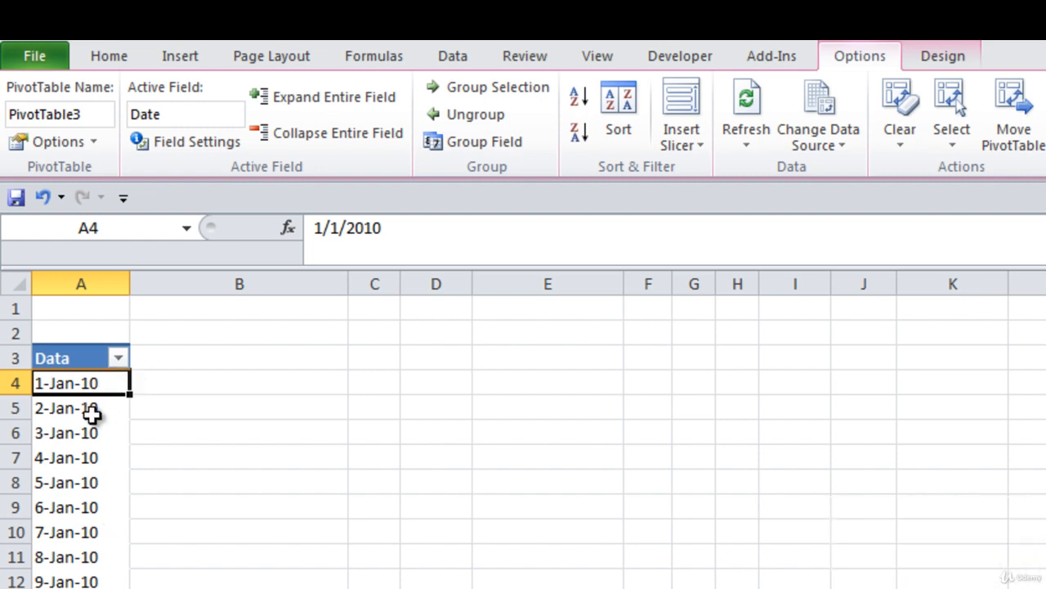
pyautogui.click(478, 145)
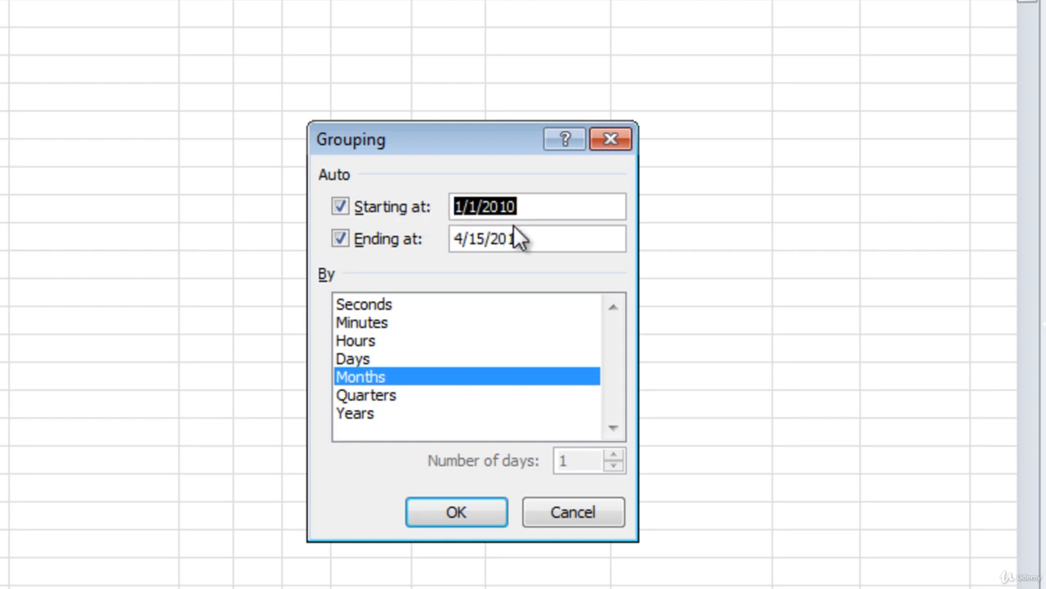
pyautogui.click(535, 211)
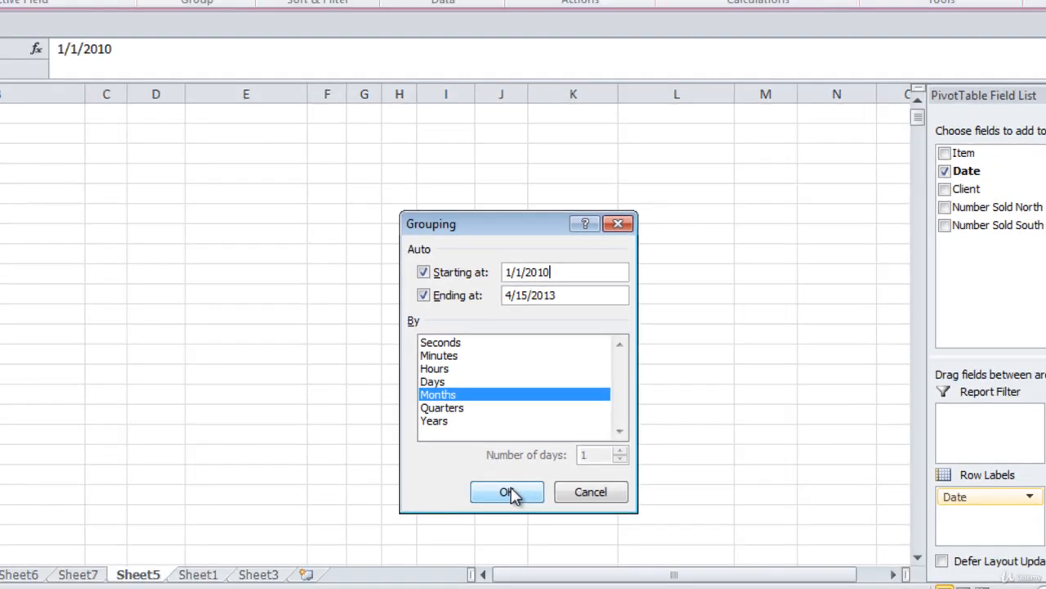
pyautogui.click(458, 509)
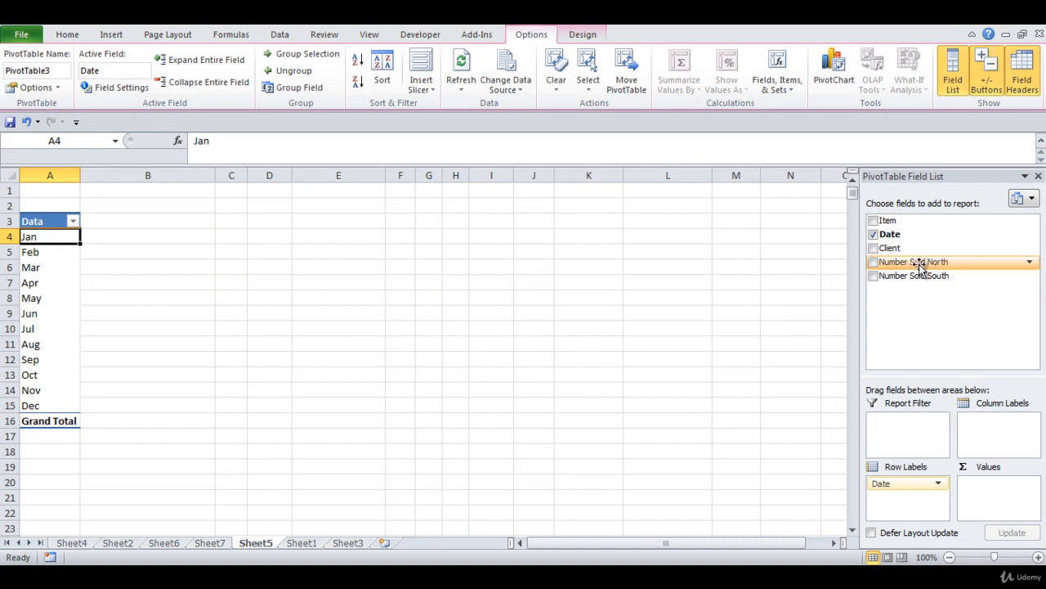
# Add the Number Sold North field to the pivot table's values as a sum.
pyautogui.moveTo(920, 266); pyautogui.dragTo(994, 489)
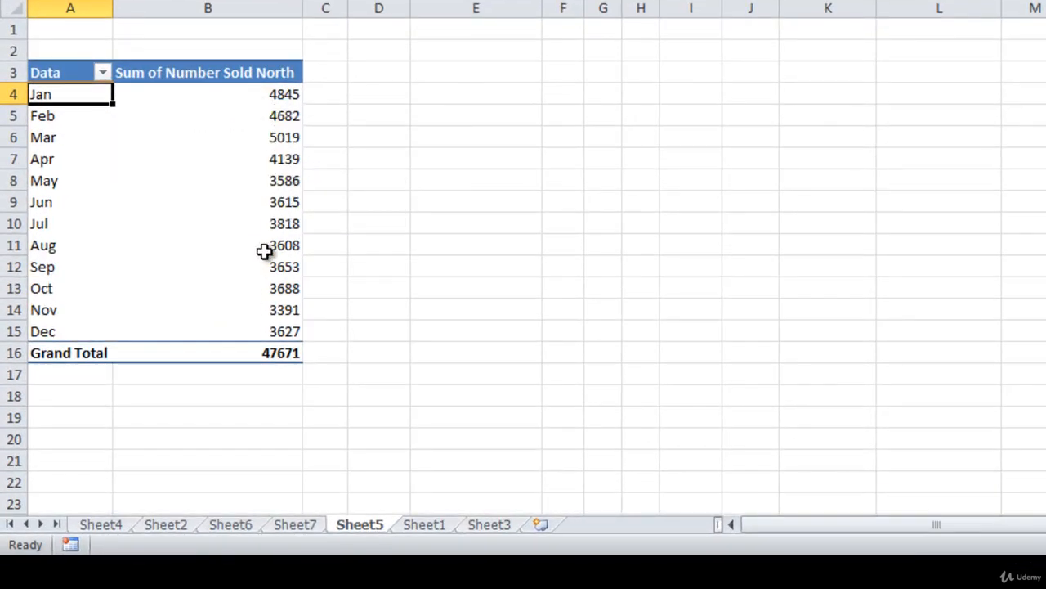
pyautogui.moveTo(298, 279)
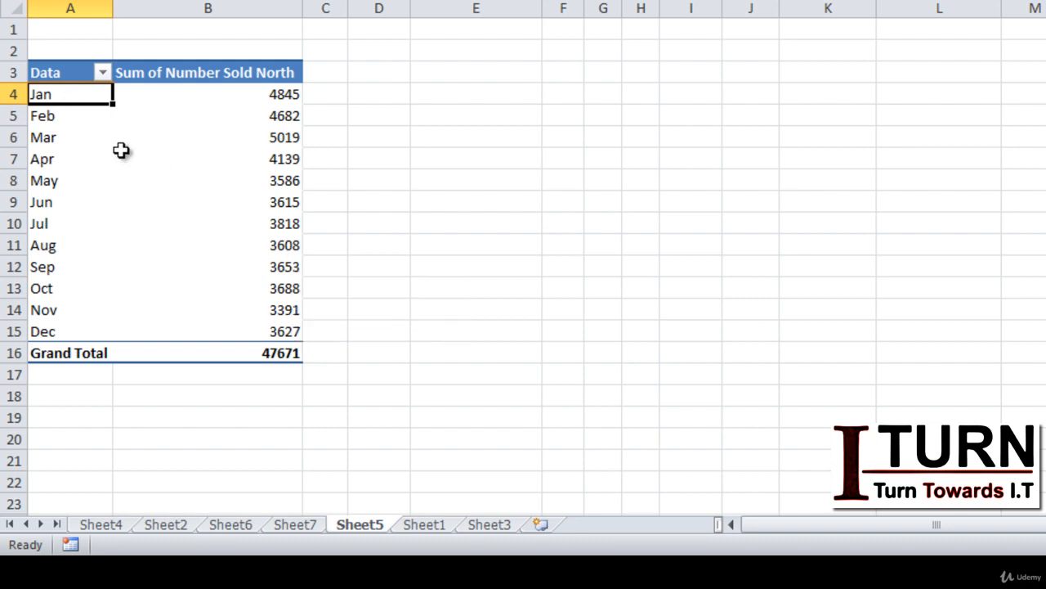
# Regroup the pivot table's dates by both Months and Years.
pyautogui.moveTo(121, 150)
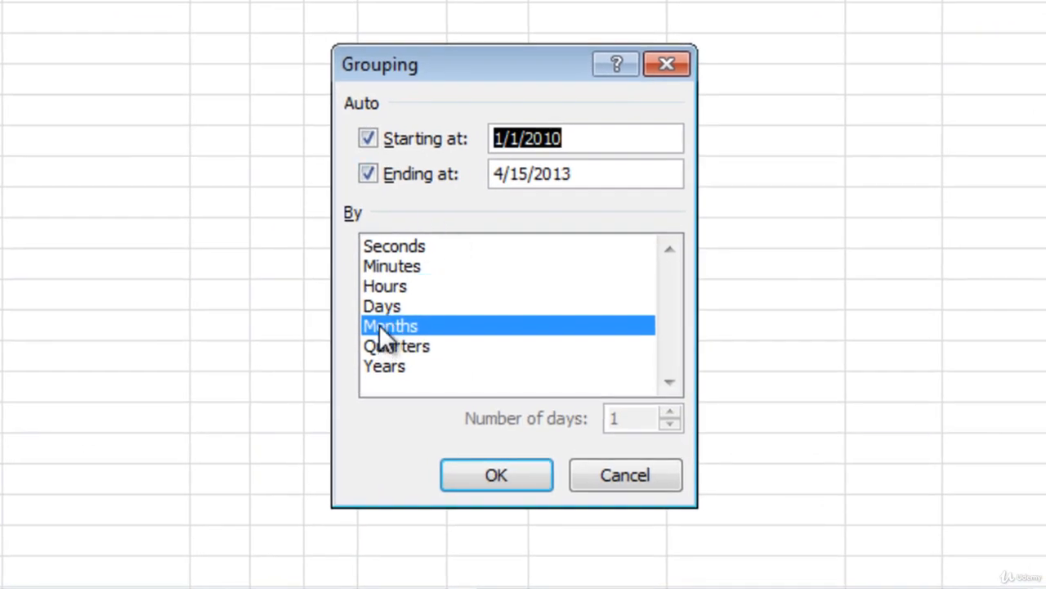
pyautogui.click(392, 367)
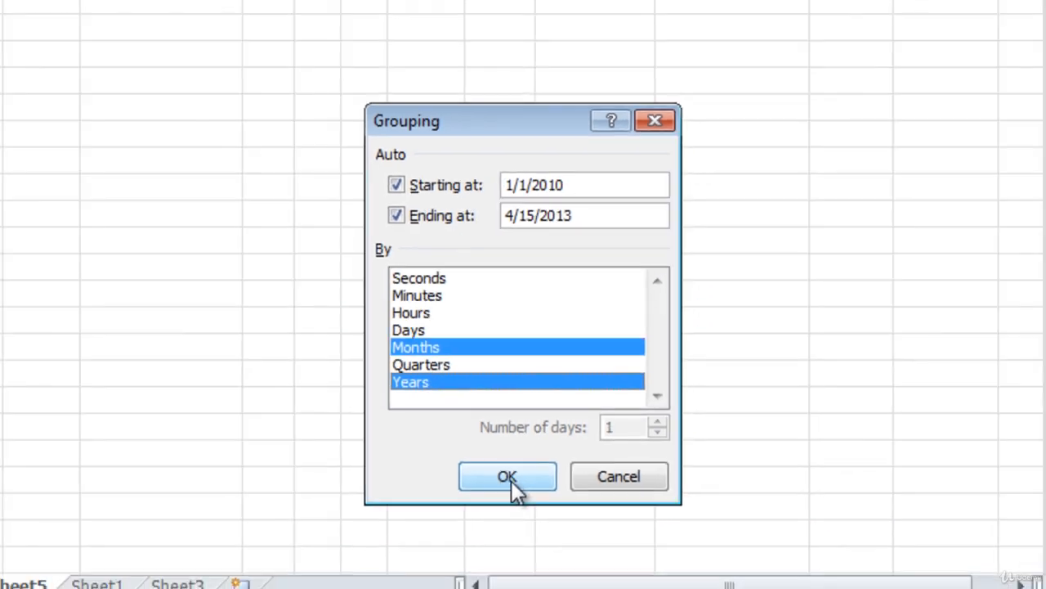
pyautogui.click(501, 478)
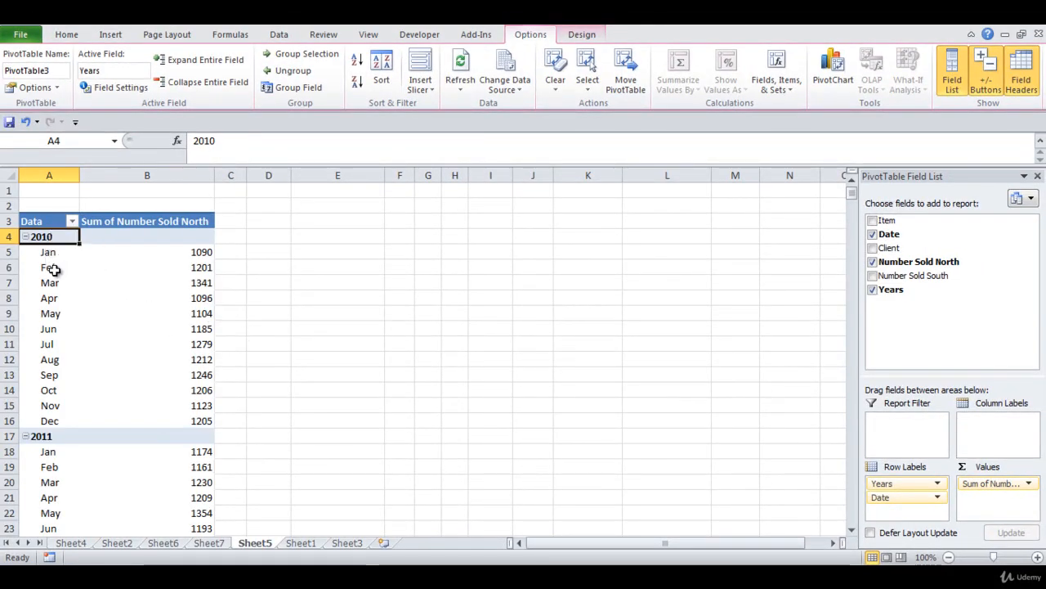
# Move the Years field from the row labels to the column labels, keeping the months as rows.
pyautogui.moveTo(84, 385)
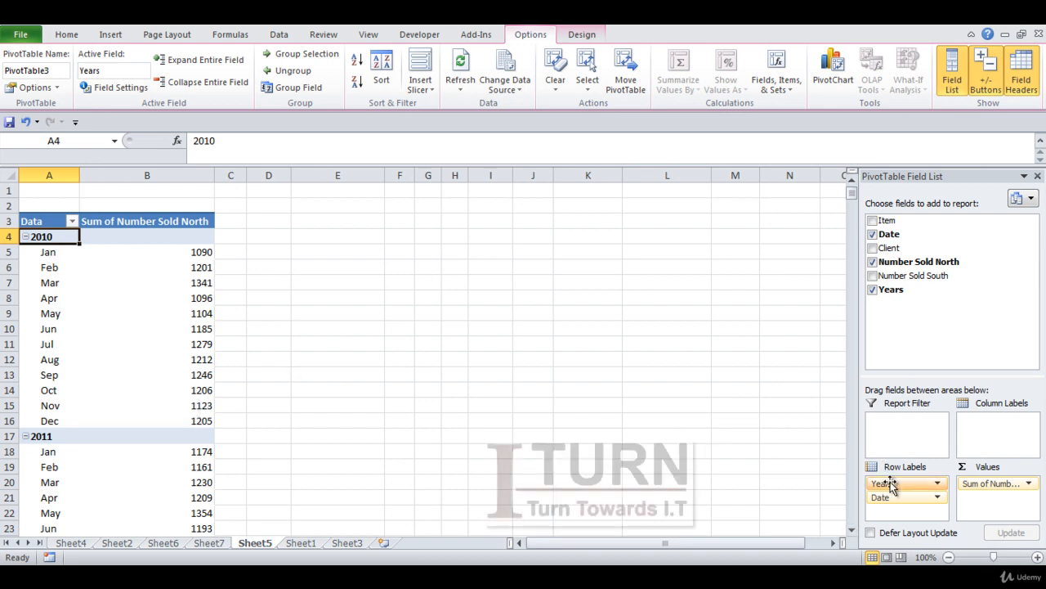
pyautogui.moveTo(891, 483); pyautogui.dragTo(995, 438)
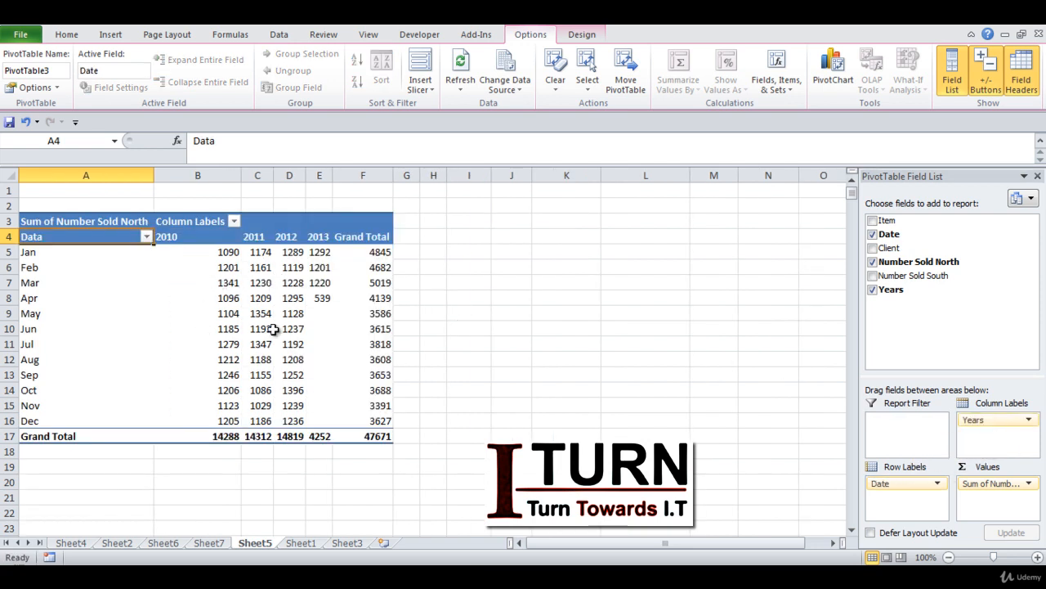
pyautogui.moveTo(277, 330)
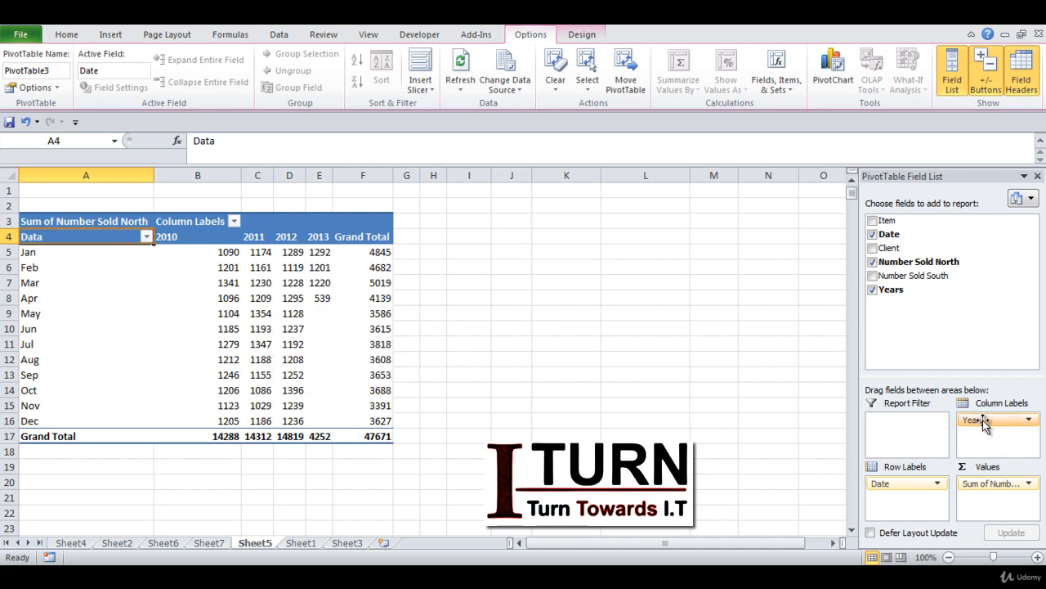
# Remove Years and Date from the pivot table and move Number Sold North from the values to the row labels.
pyautogui.moveTo(983, 423); pyautogui.dragTo(968, 354)
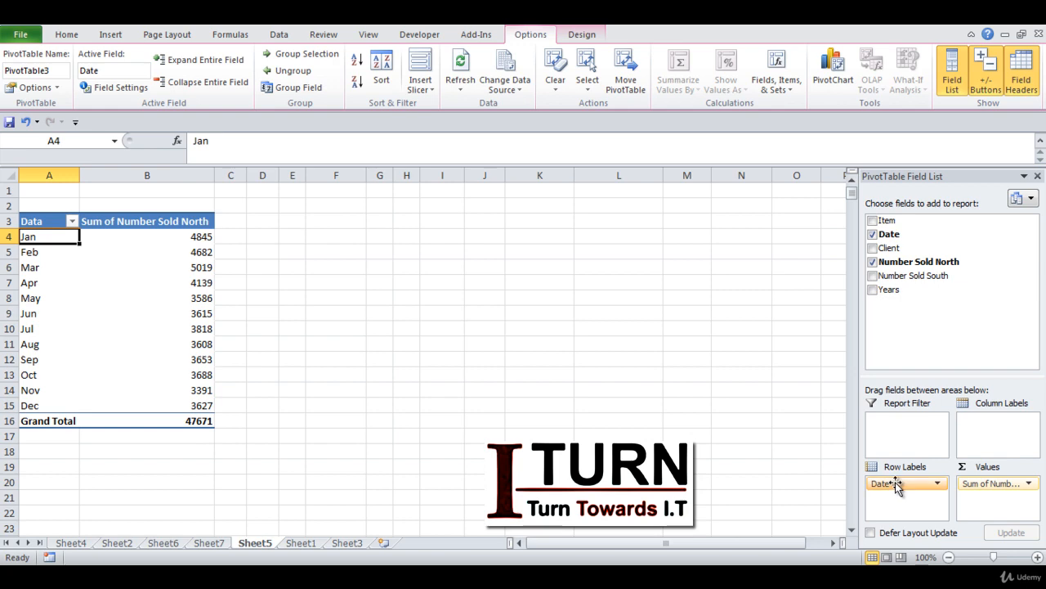
pyautogui.moveTo(897, 486); pyautogui.dragTo(911, 337)
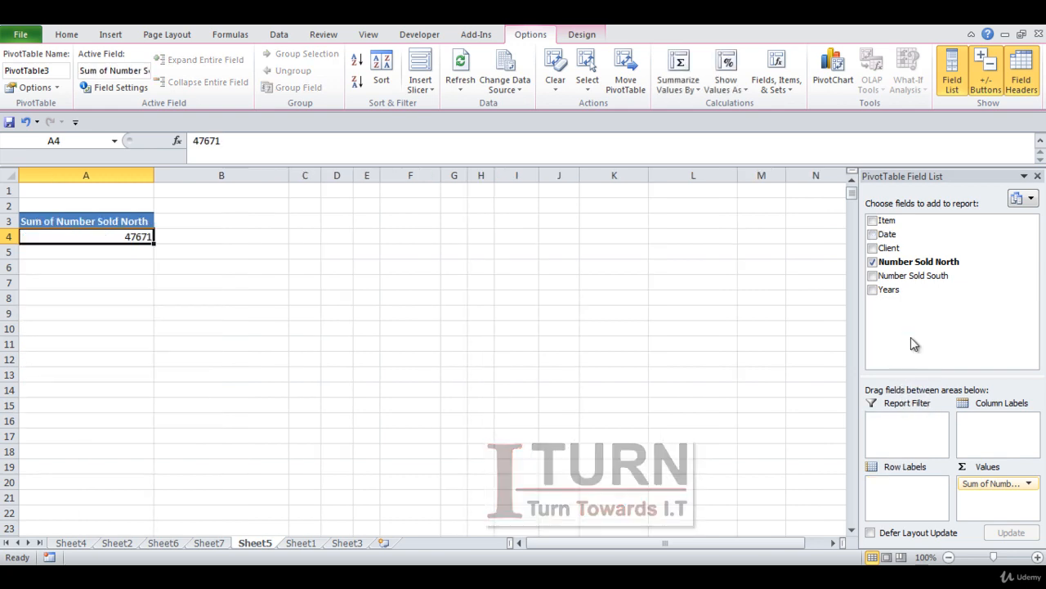
pyautogui.moveTo(981, 482); pyautogui.dragTo(910, 414)
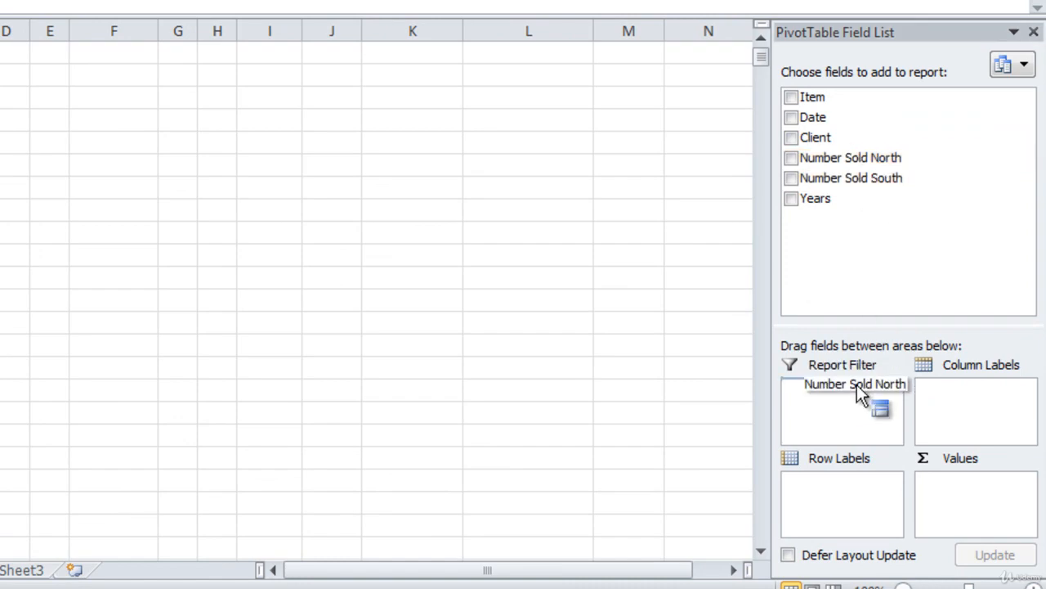
pyautogui.moveTo(857, 384); pyautogui.dragTo(856, 487)
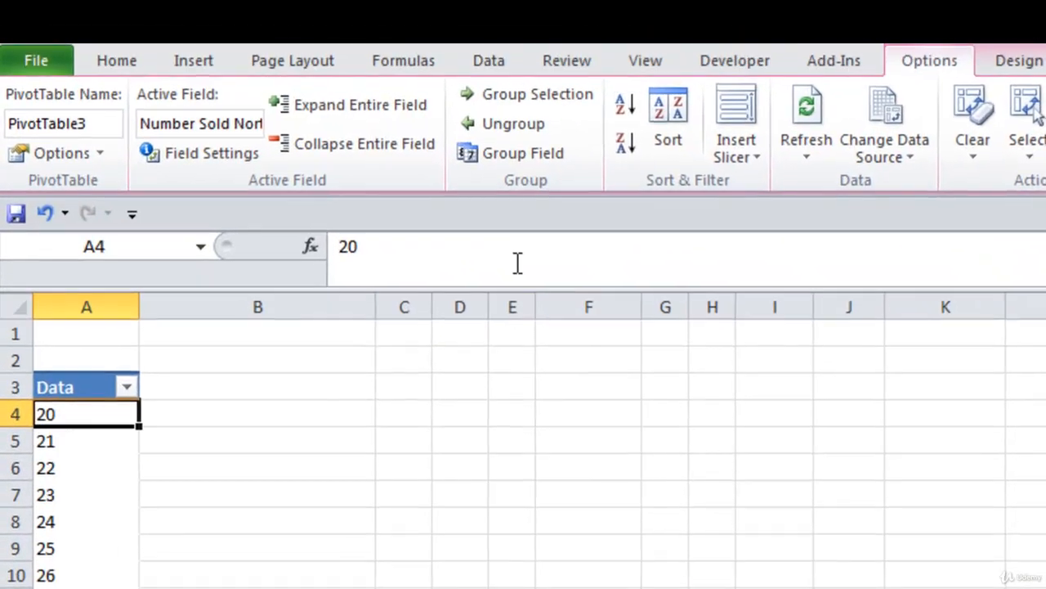
# Group the Number Sold North row values from 20 to 60 in intervals of 5.
pyautogui.click(509, 153)
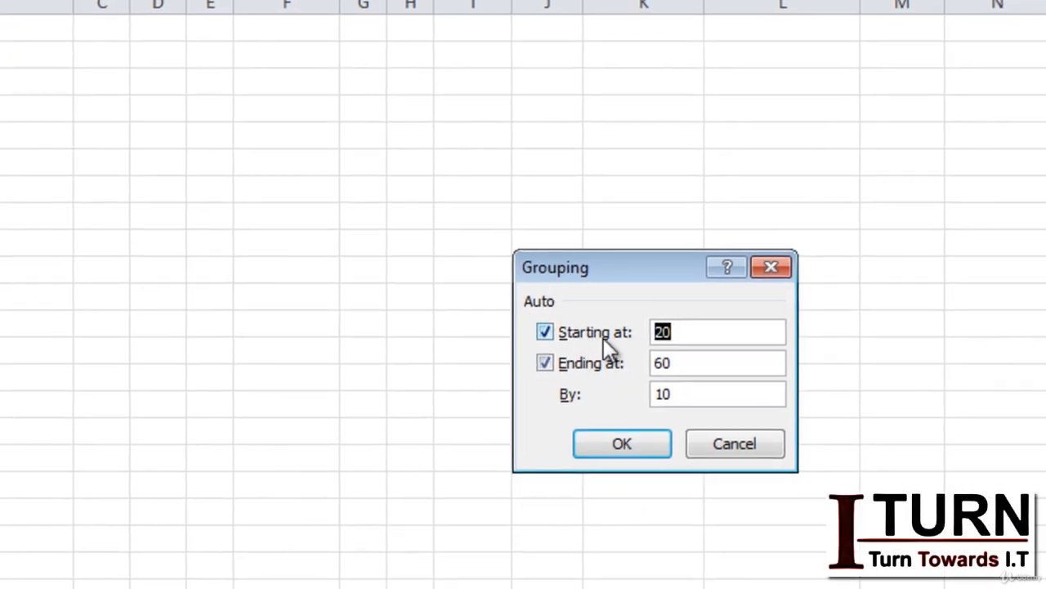
pyautogui.click(692, 335)
pyautogui.click(692, 368)
pyautogui.click(691, 400)
pyautogui.press('BackSpace')
pyautogui.press('BackSpace')
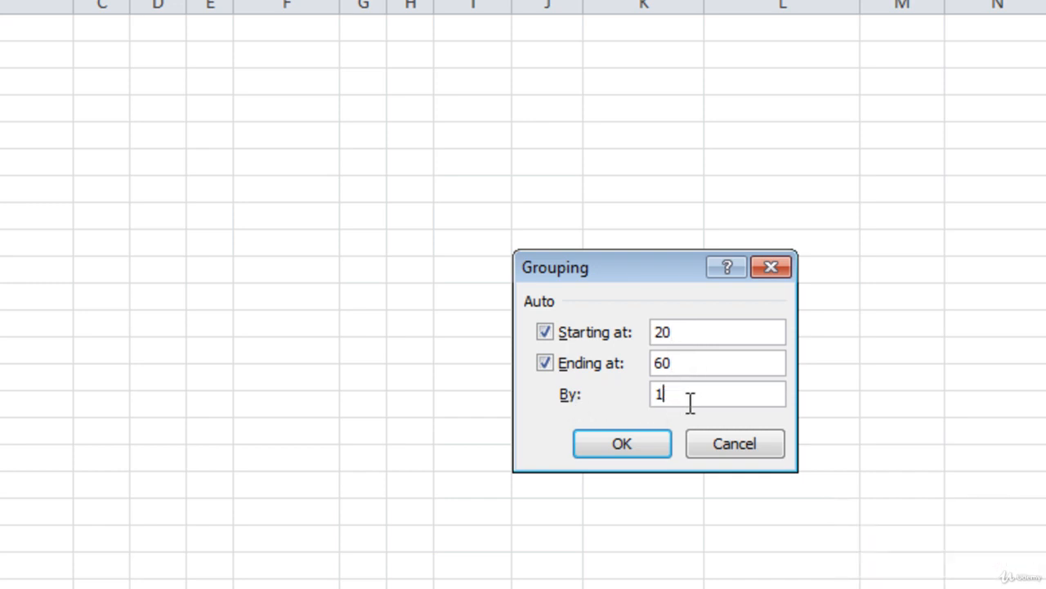
pyautogui.write('5')
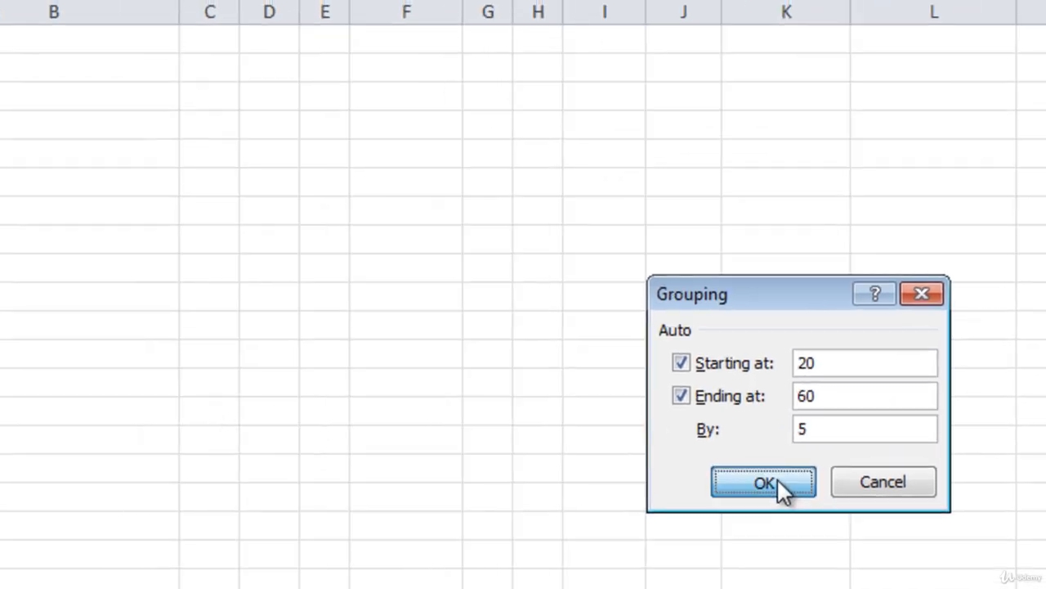
pyautogui.click(646, 446)
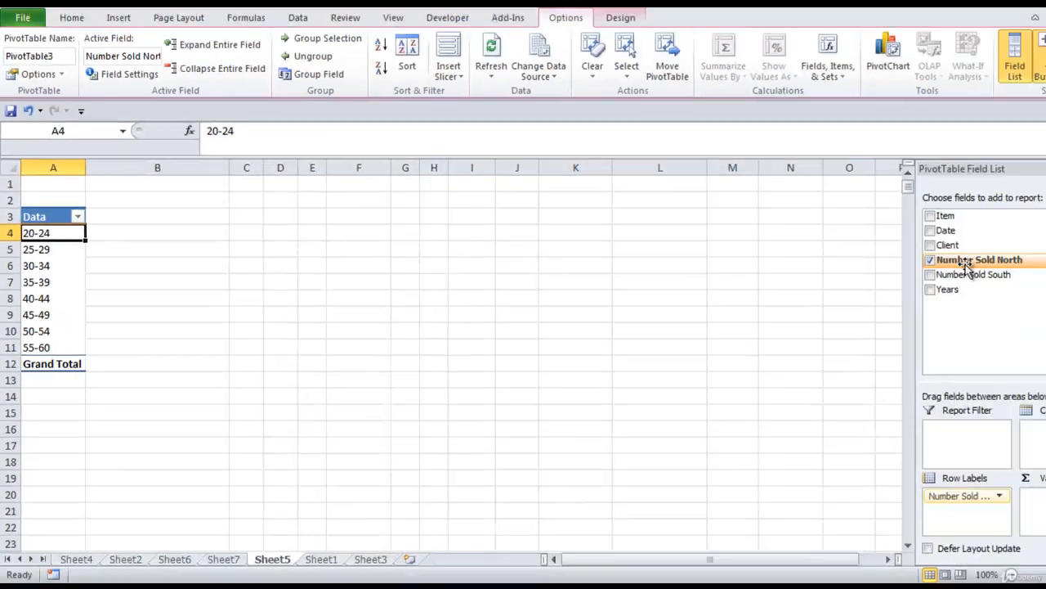
# Add Number Sold North to the values area as a count for each number range.
pyautogui.moveTo(964, 263); pyautogui.dragTo(995, 493)
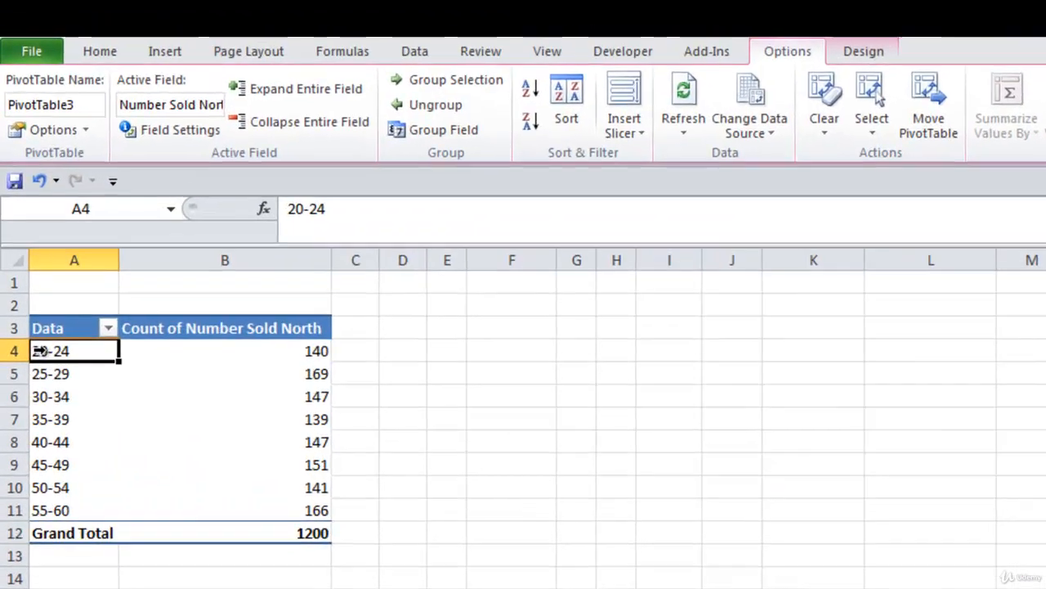
pyautogui.moveTo(286, 355)
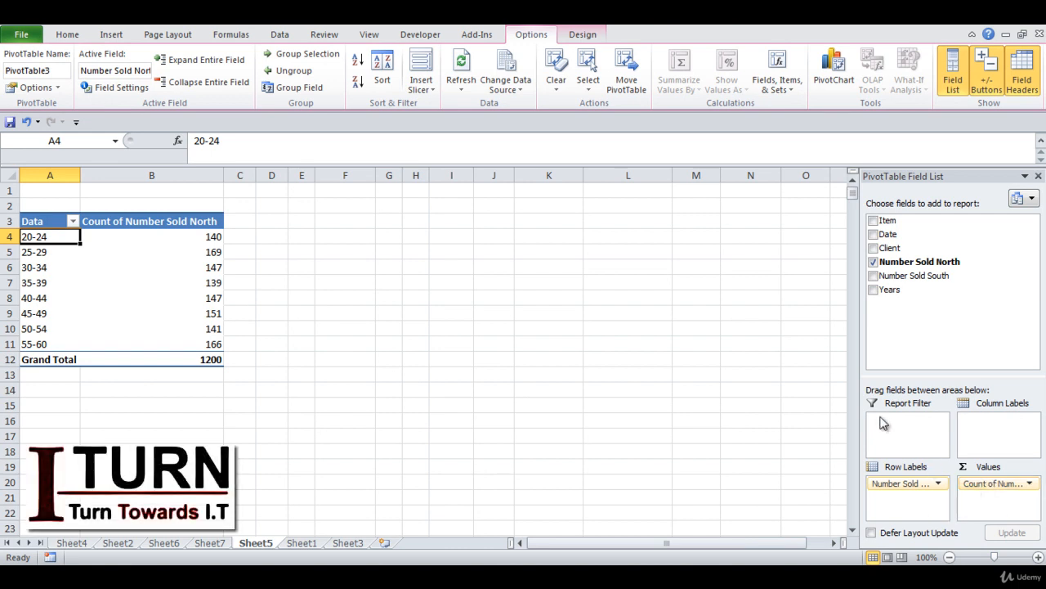
# Add Number Sold North to the values area a second time and summarize that copy by Sum.
pyautogui.moveTo(911, 266); pyautogui.dragTo(989, 510)
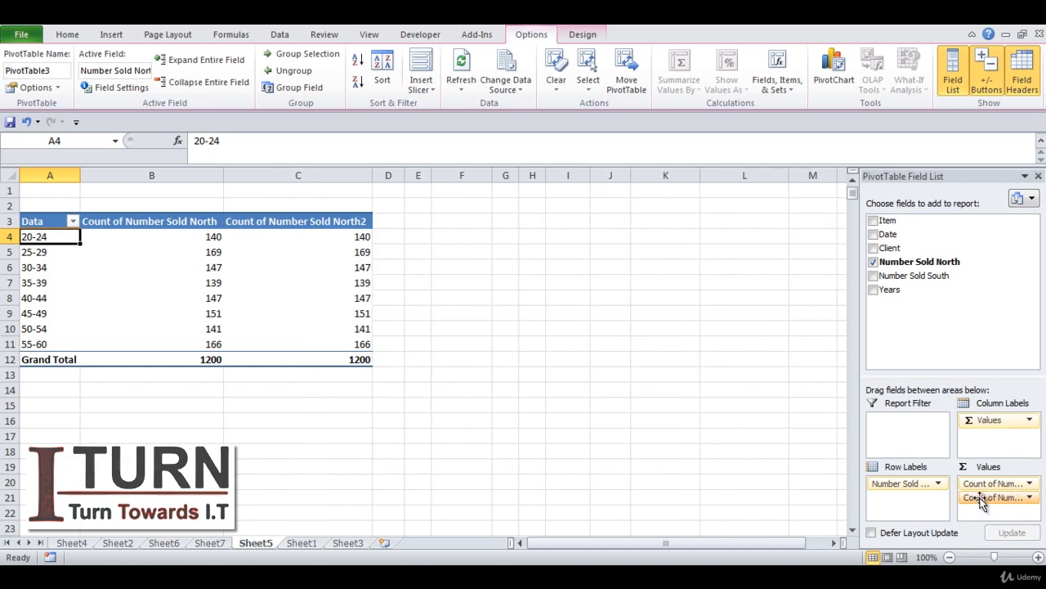
pyautogui.click(983, 497)
pyautogui.click(970, 477)
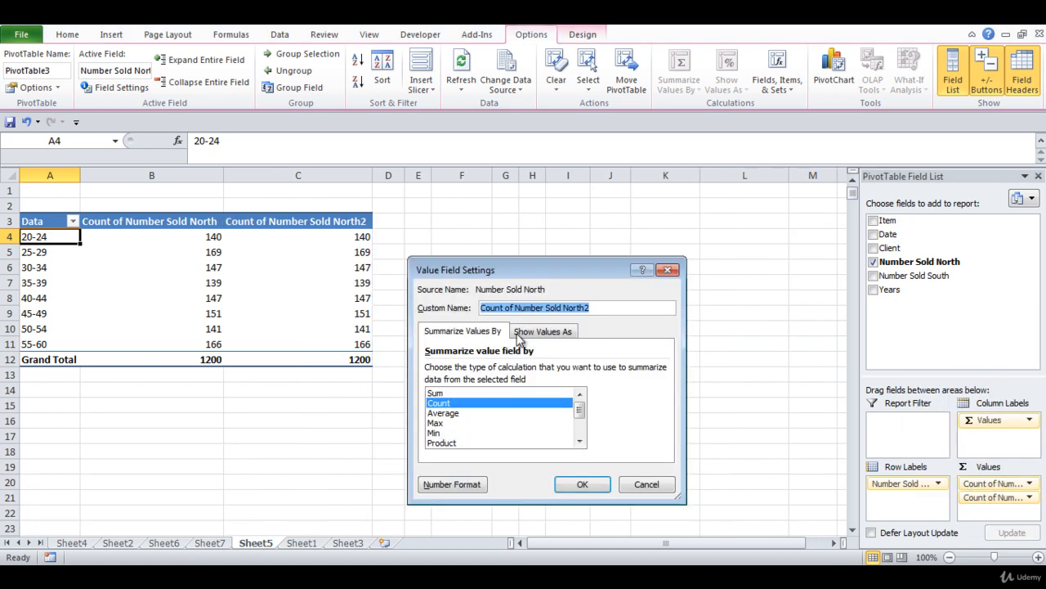
pyautogui.click(437, 394)
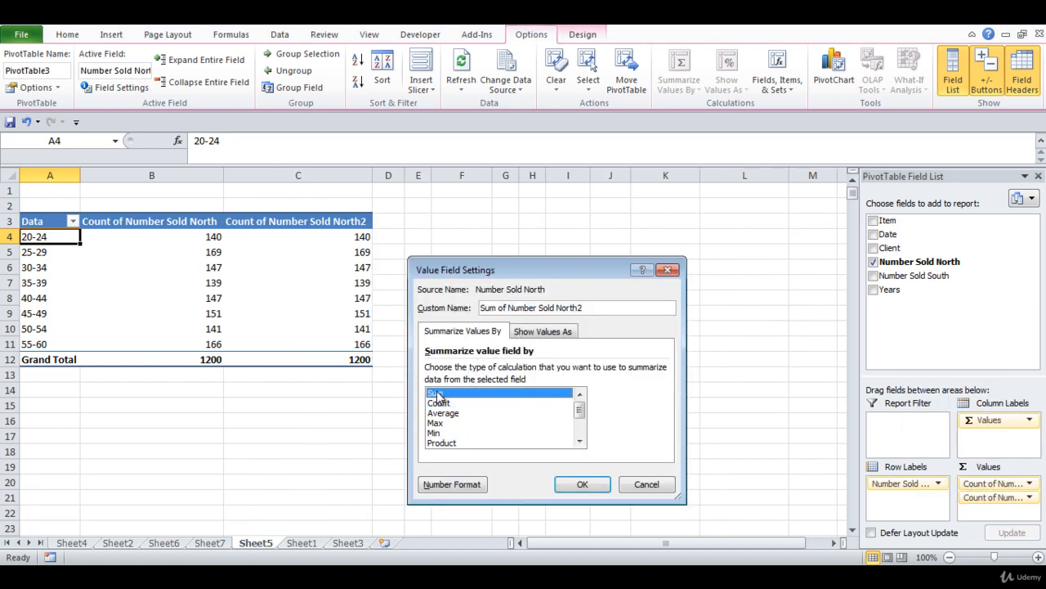
pyautogui.click(578, 483)
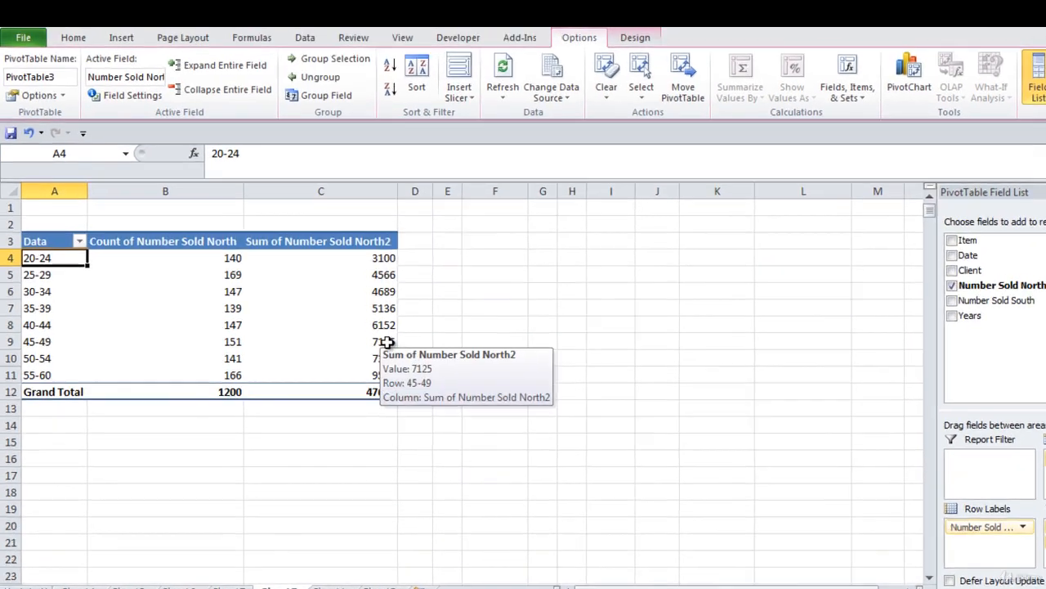